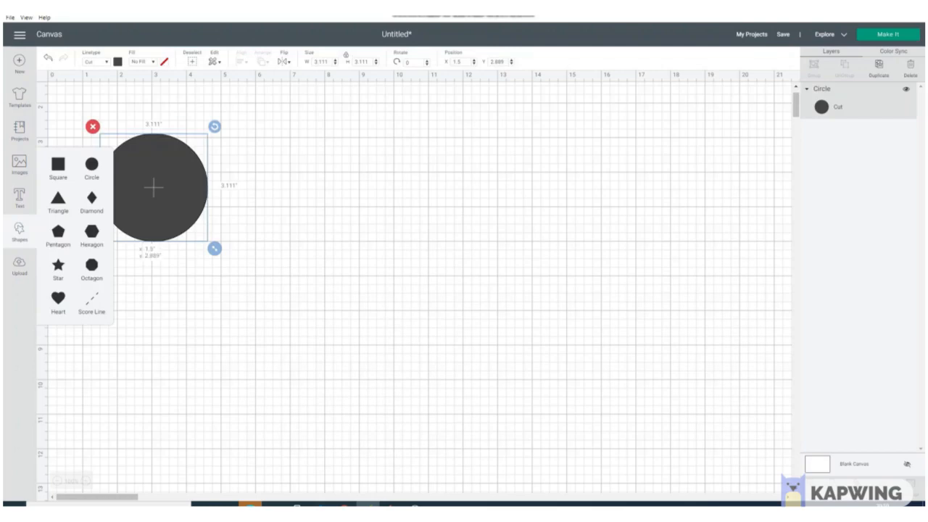
- Add the text "grace" and place it inside the circle, scaled to about 2.285" wide
click(355, 290)
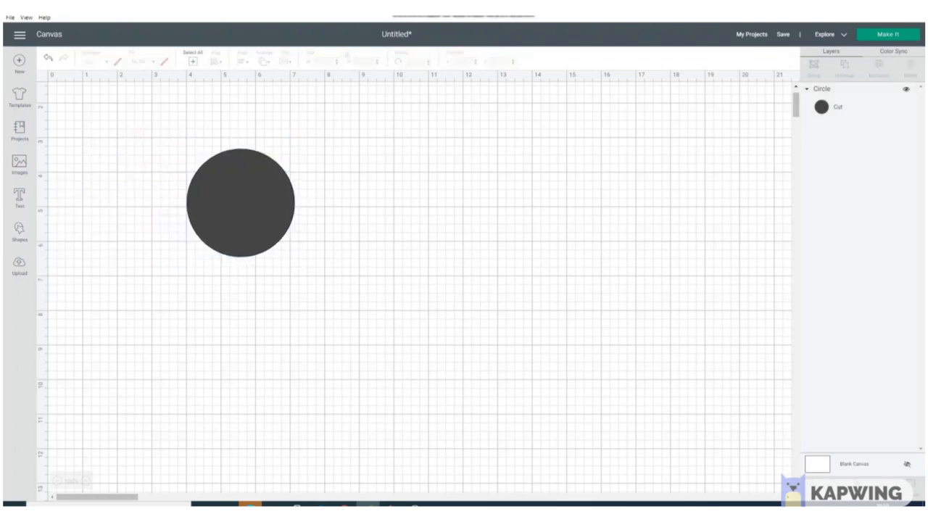
click(20, 195)
drag(215, 408, 252, 259)
drag(312, 283, 286, 274)
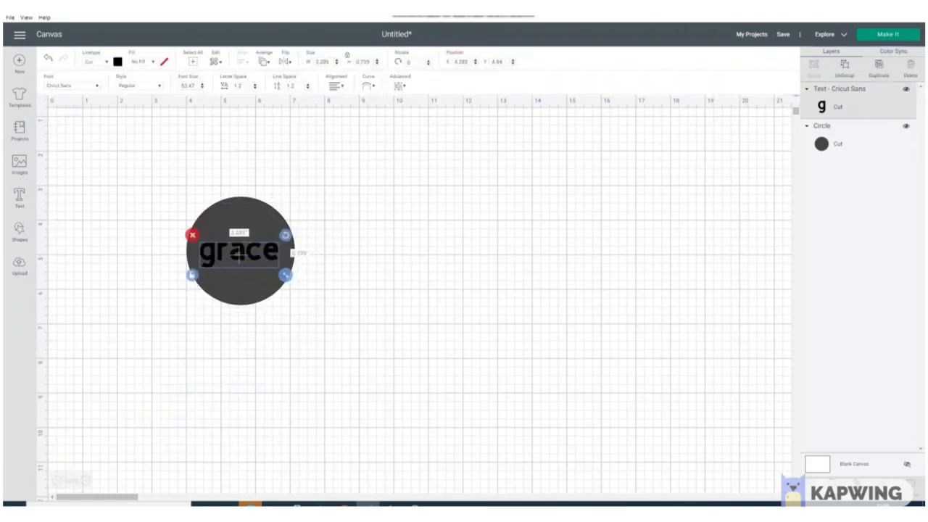
- Slice the "grace" text out of the circle
click(336, 299)
drag(318, 193, 194, 302)
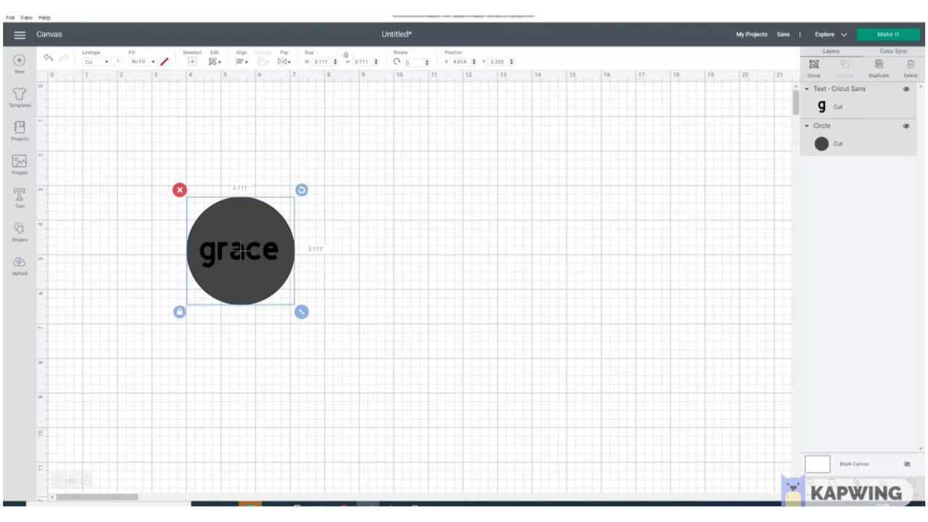
click(810, 486)
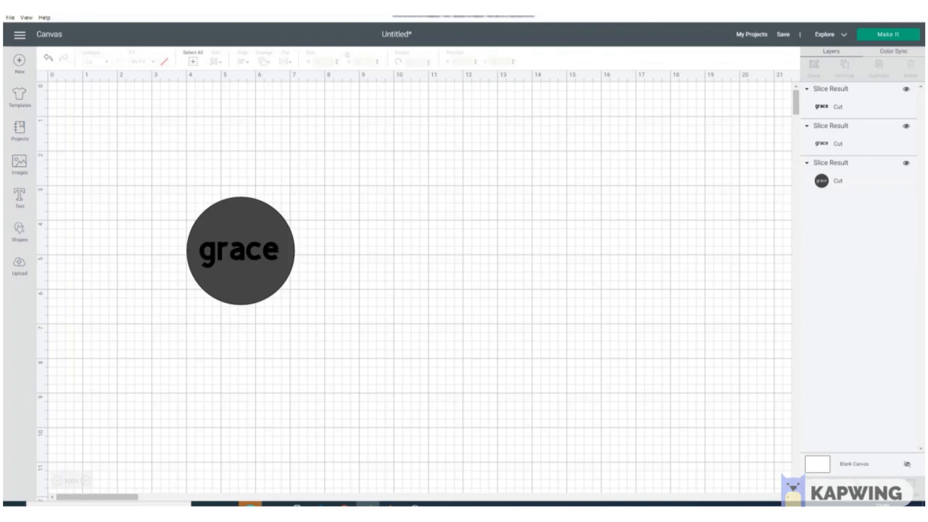
- Separate the slice results by moving both "grace" copies out of the circle and shifting the cut circle slightly
drag(240, 250, 356, 185)
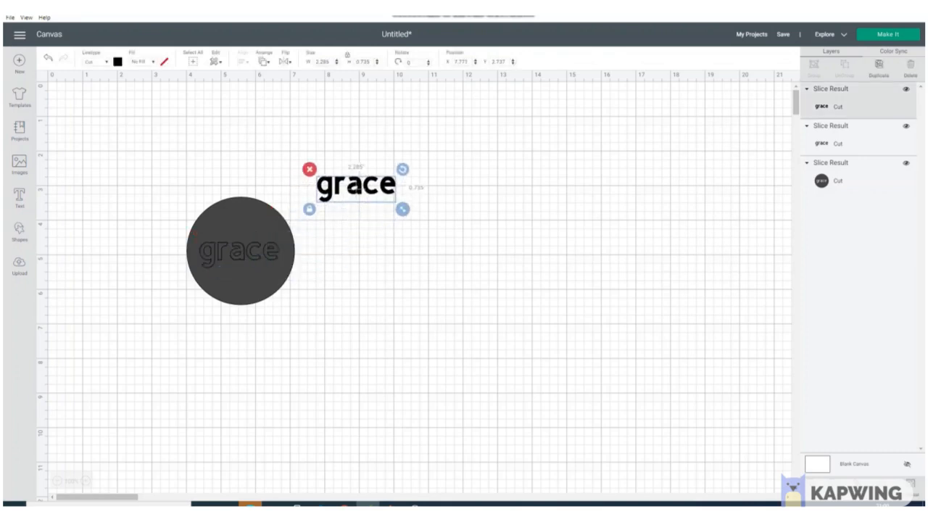
drag(239, 250, 365, 245)
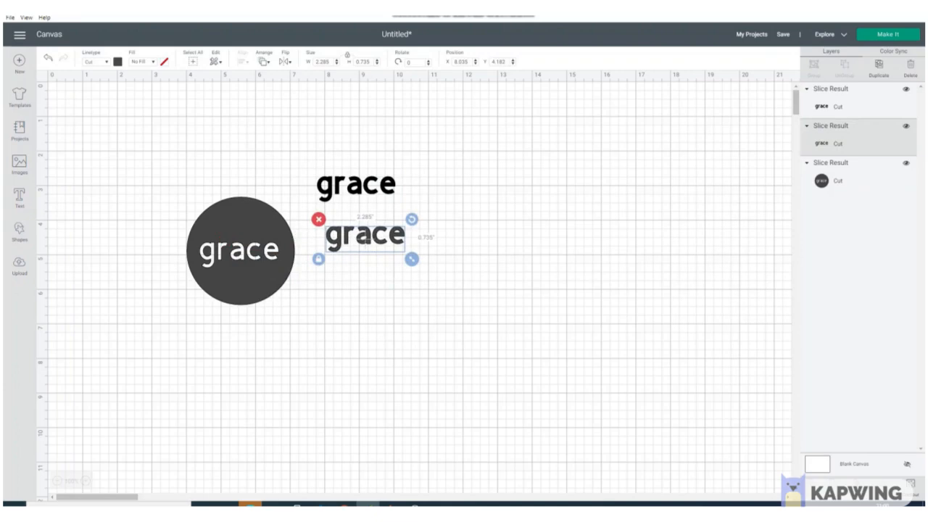
mouse_move(239, 250)
mouse_down()
mouse_move(133, 188)
mouse_move(198, 205)
mouse_move(248, 234)
mouse_up()
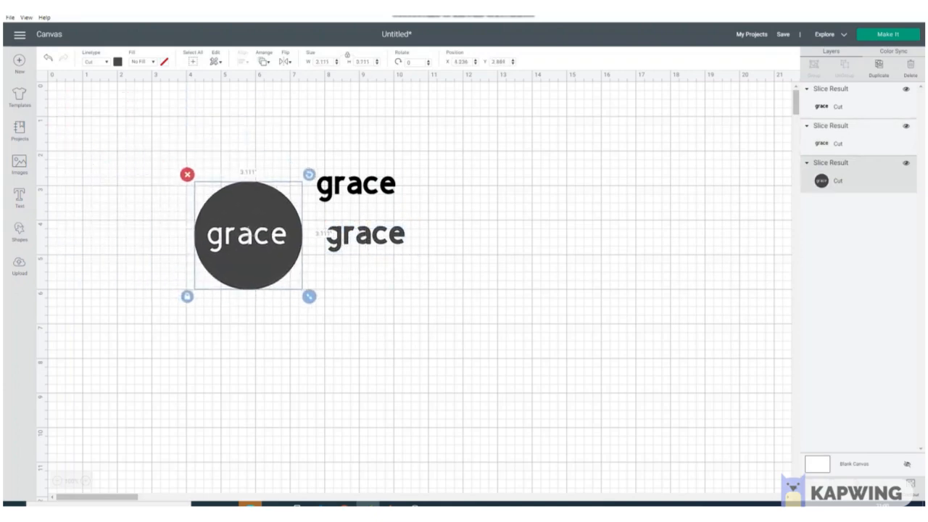
- Delete the cut circle and both sliced "grace" words from the canvas
click(304, 326)
drag(411, 291, 295, 234)
drag(411, 265, 250, 190)
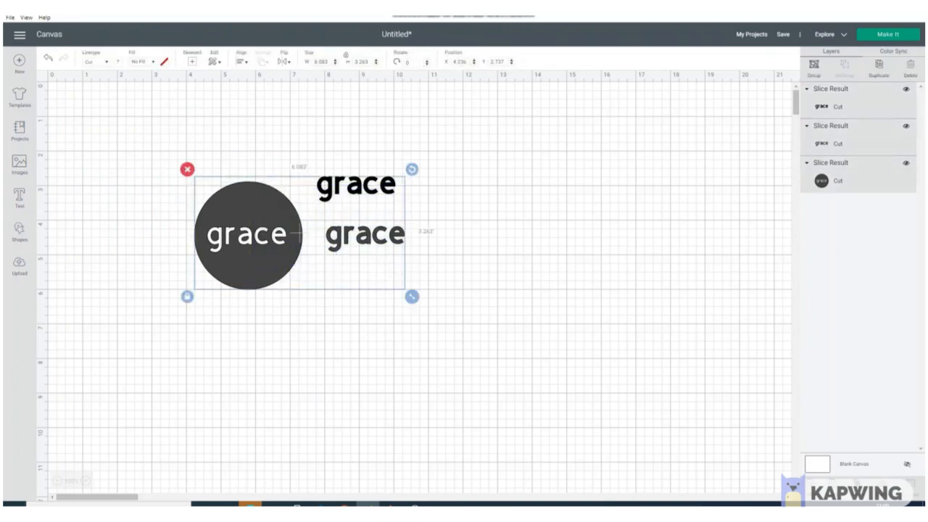
click(296, 232)
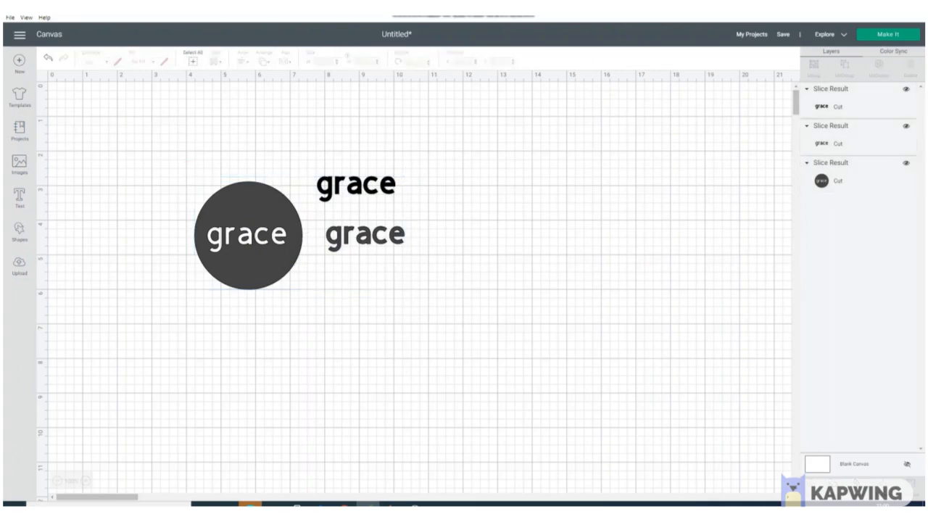
drag(322, 233, 276, 234)
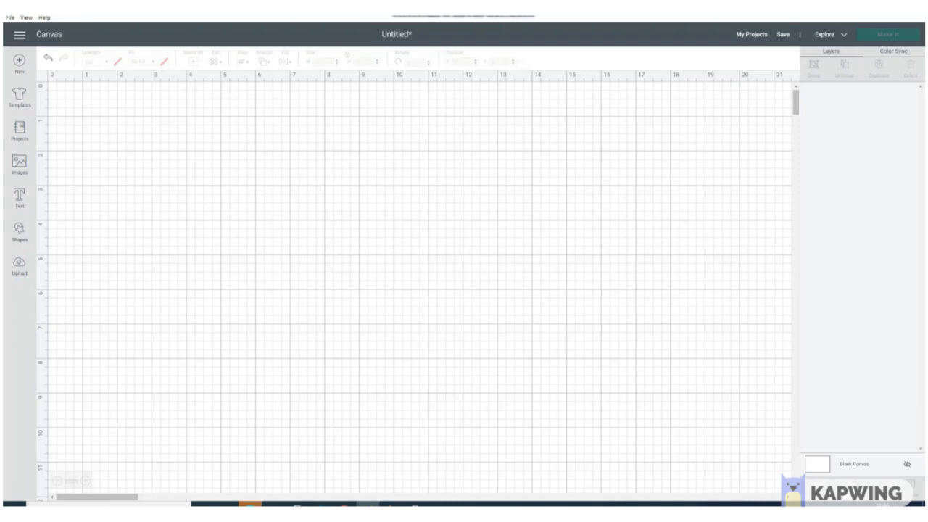
- Start a new text object and set its font to Babette
click(19, 197)
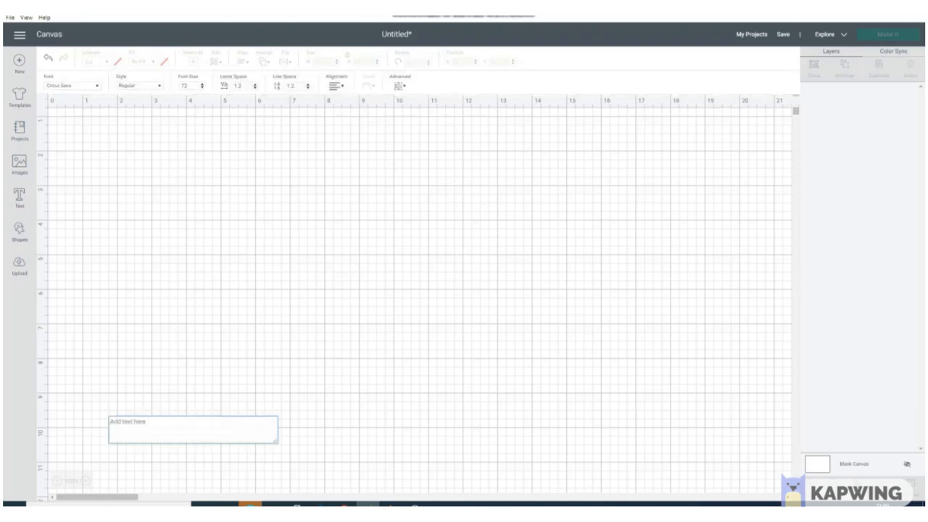
click(85, 85)
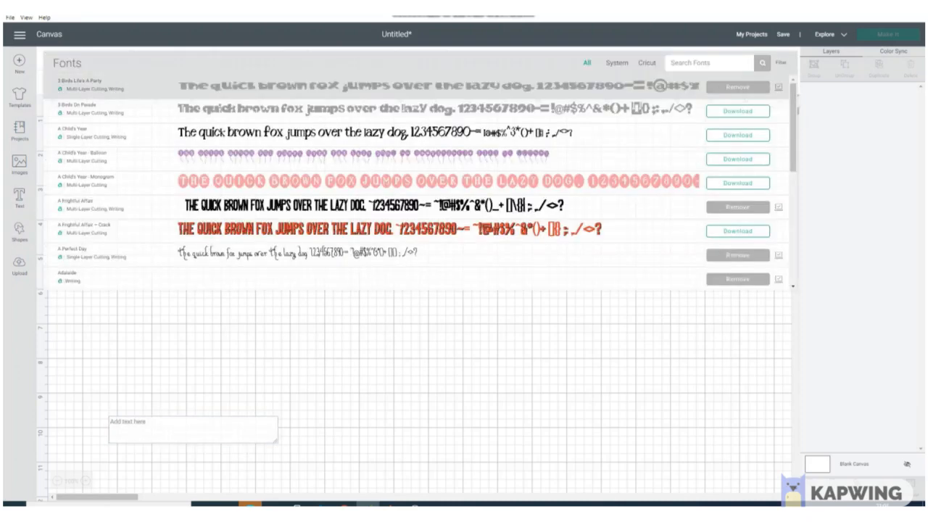
click(708, 63)
text(babette)
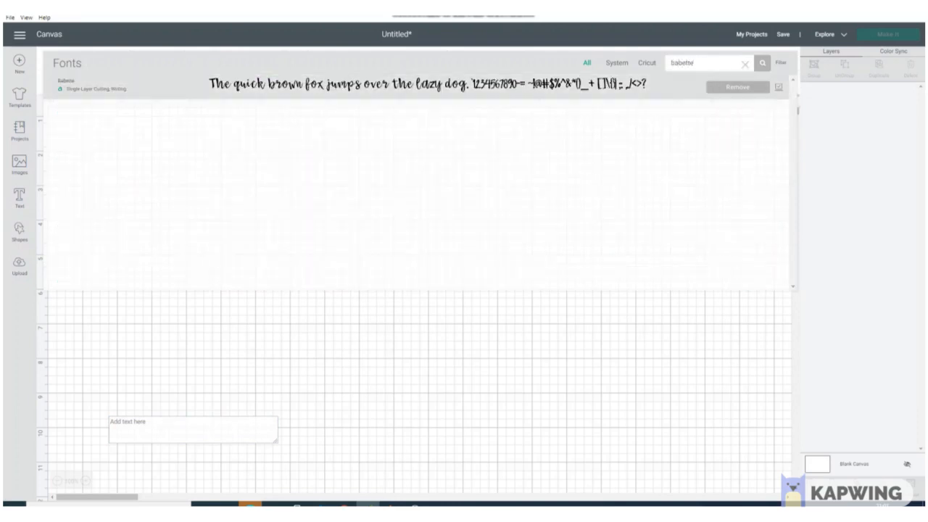
click(427, 86)
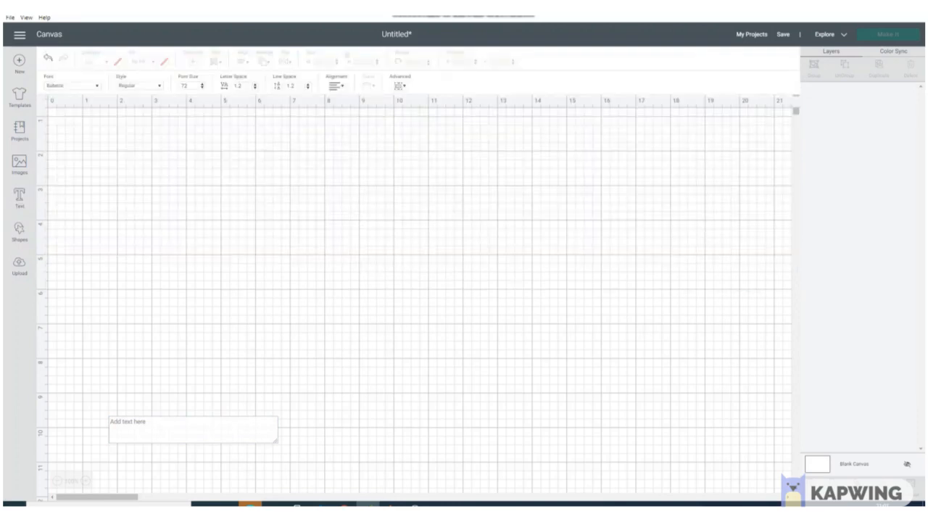
- Enter "Grace" as the text and move the word to the upper part of the canvas
click(192, 429)
text(Grace)
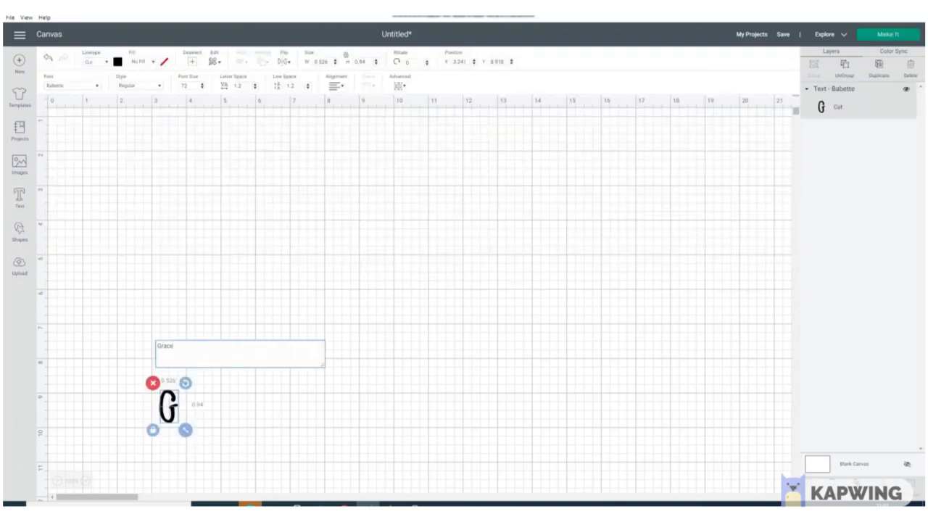
drag(215, 408, 226, 244)
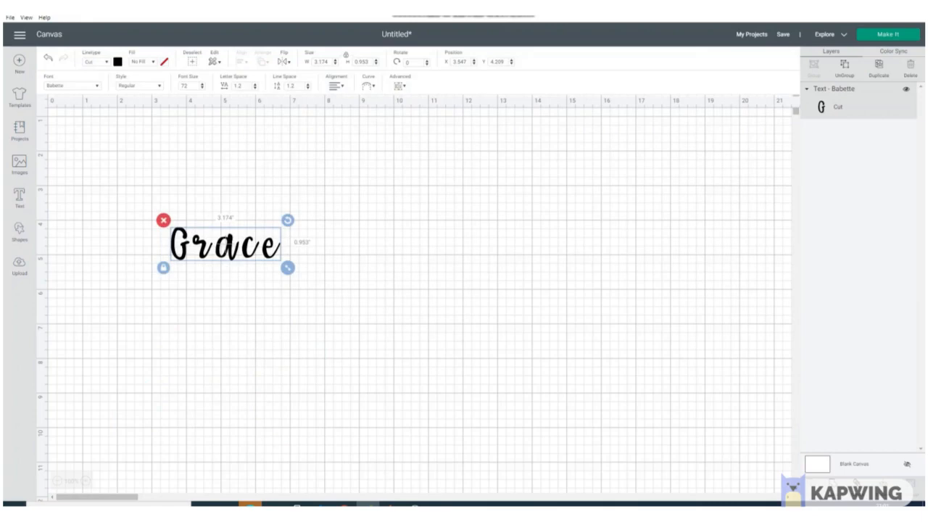
- Reduce the letter space of the "Grace" text to -0.6 so the script letters connect
click(238, 85)
text(0)
key(Return)
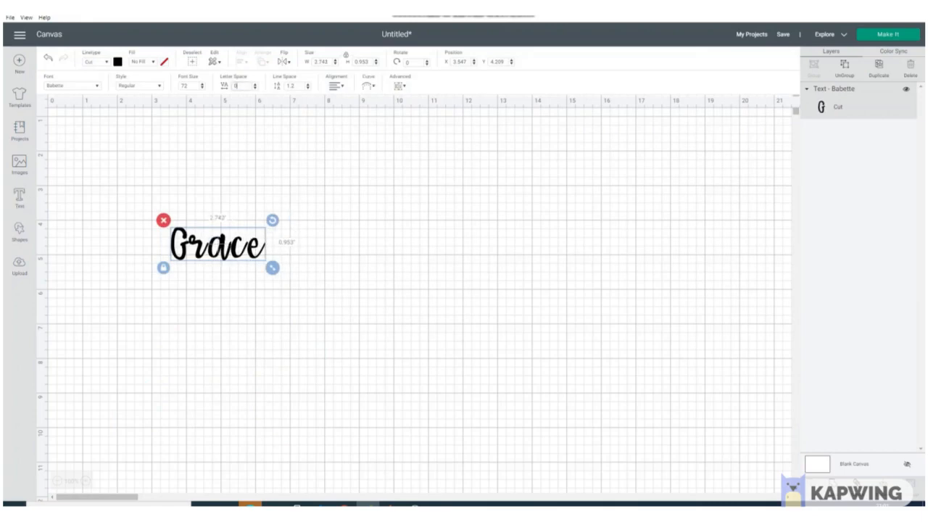
click(254, 88)
click(254, 87)
click(254, 88)
click(254, 88)
click(255, 87)
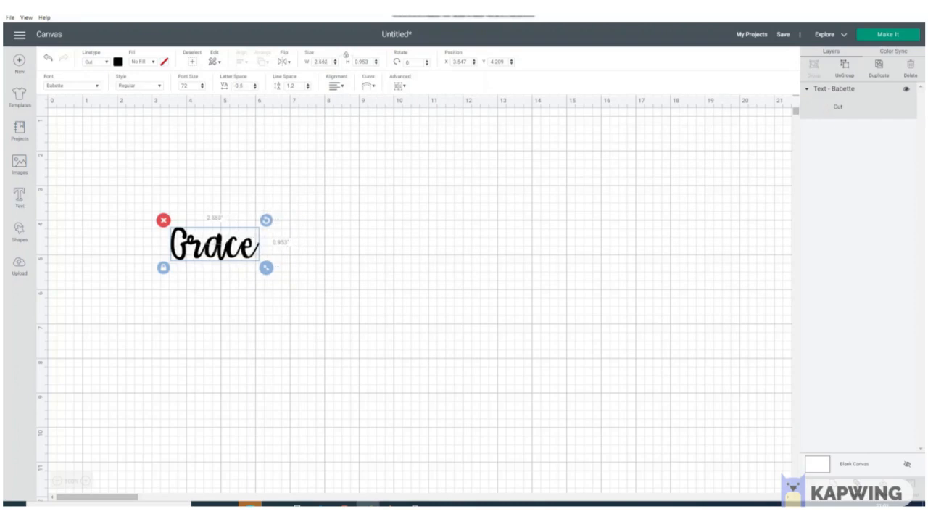
click(254, 88)
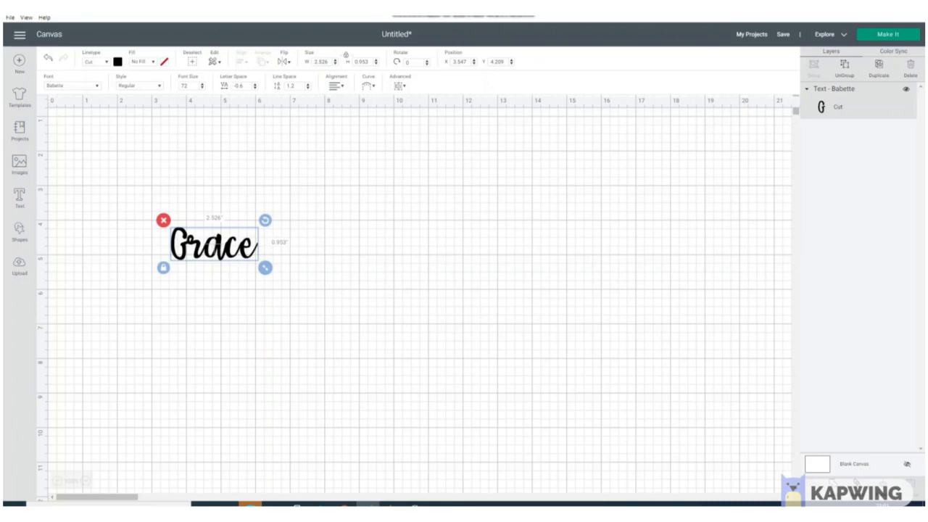
- Edit the "Grace" text by removing its capital G, leaving "race"
double_click(216, 245)
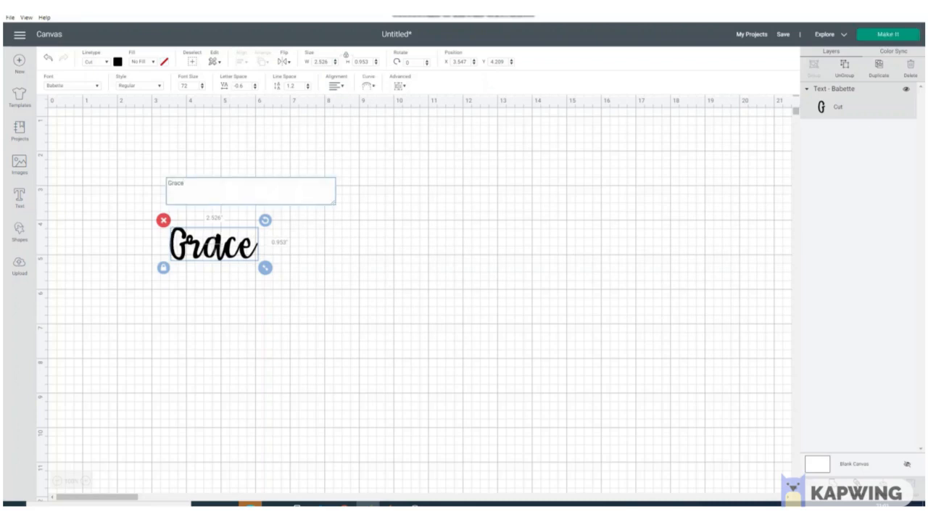
key(BackSpace)
click(156, 319)
- Add a separate capital "G" text and place it against the front of "race" to complete the word
click(20, 198)
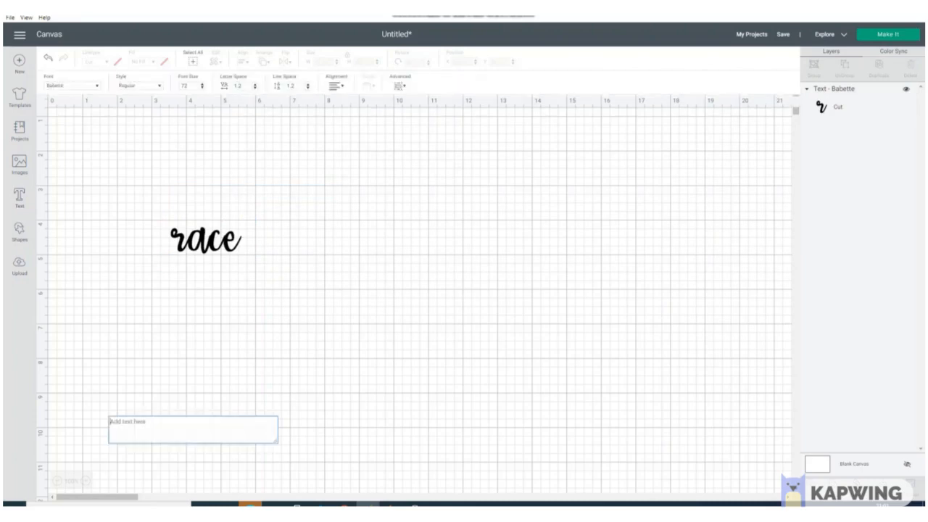
text(G)
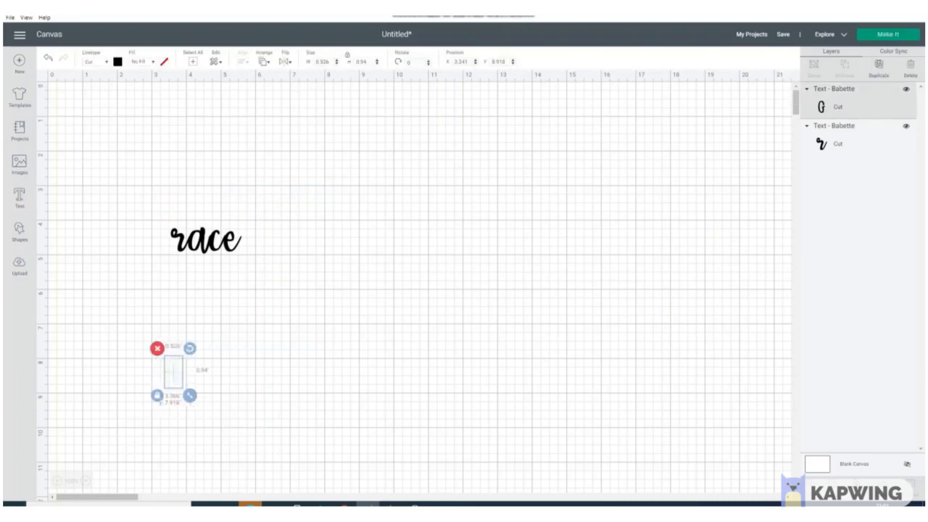
drag(166, 404, 162, 237)
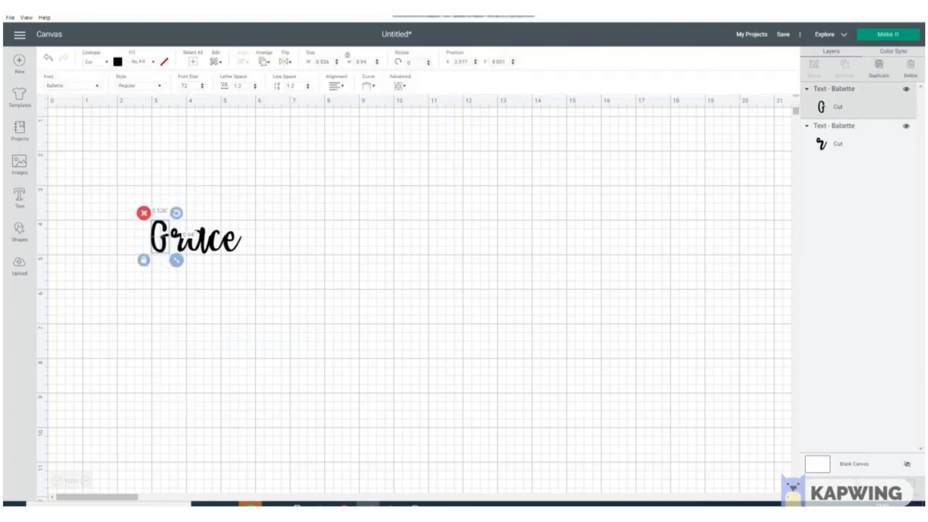
click(165, 297)
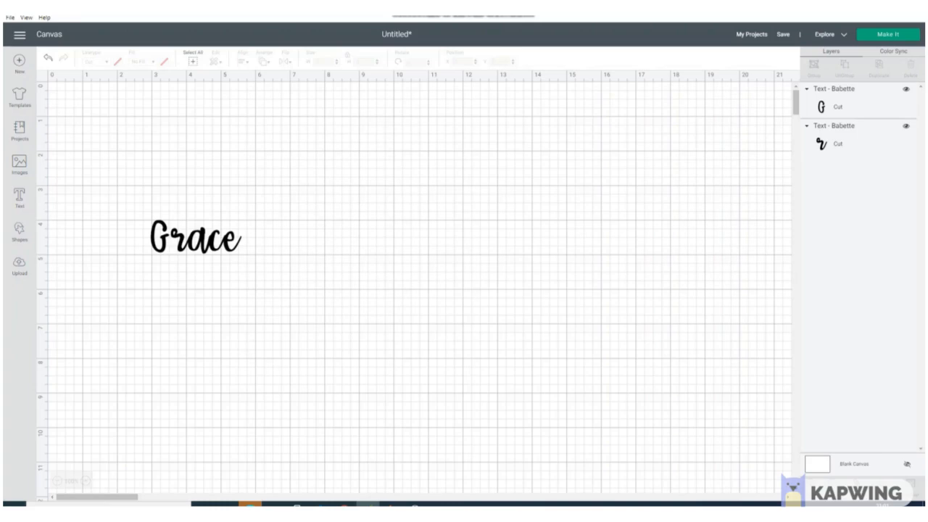
- Weld the "G" and "race" texts into one shape and move the welded word toward the canvas's left edge
click(86, 481)
click(86, 480)
scroll(416, 282, down, 1)
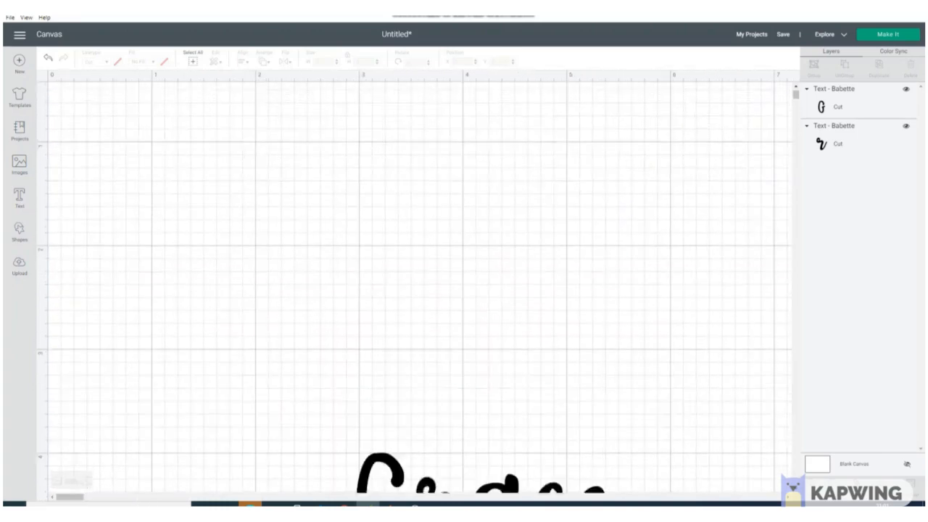
scroll(416, 282, down, 5)
scroll(416, 283, up, 1)
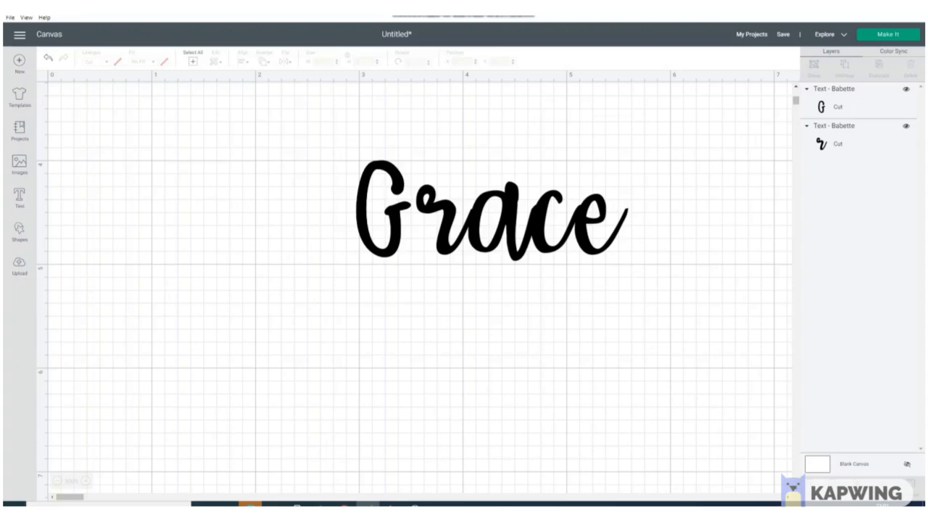
drag(664, 210, 341, 238)
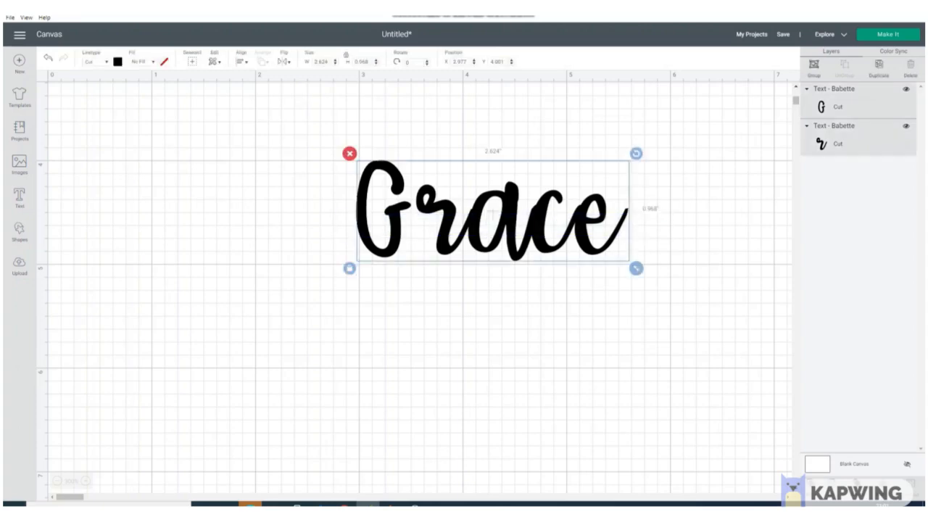
click(833, 484)
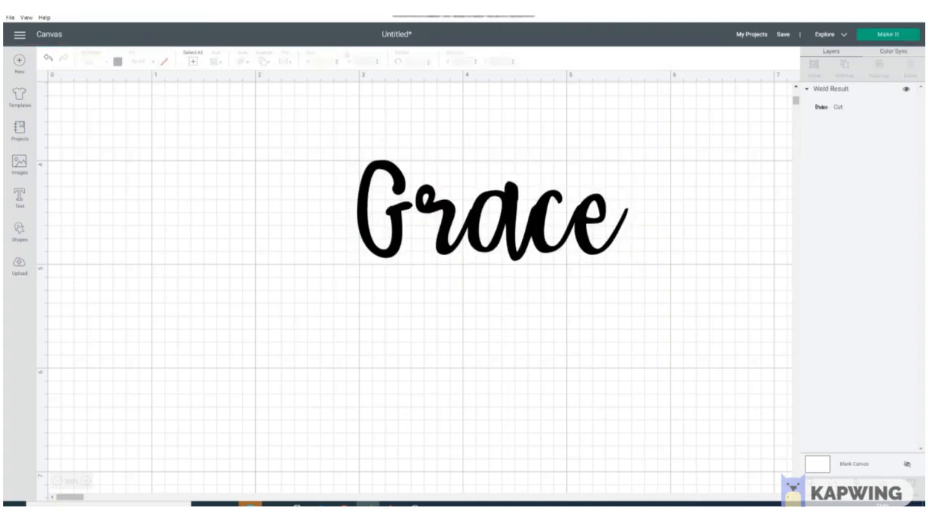
drag(490, 210, 218, 202)
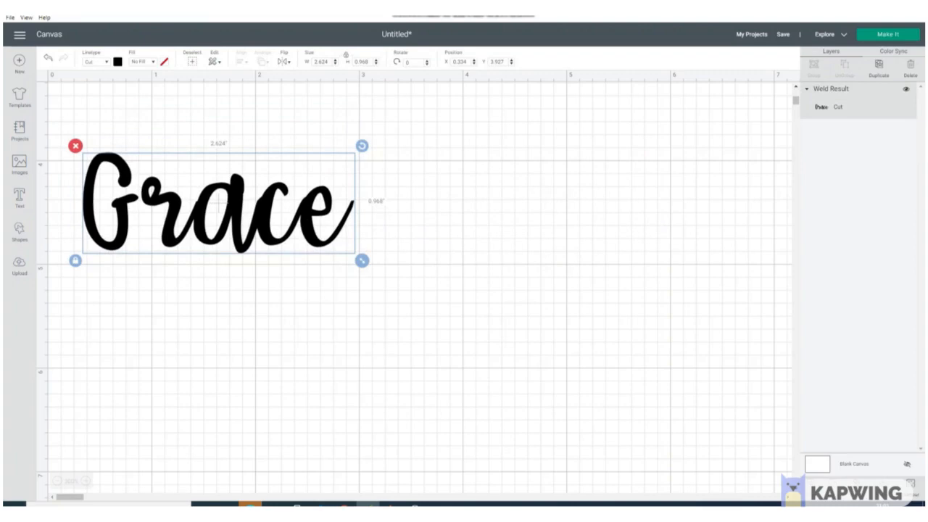
- Delete the welded "Grace" and insert the uploaded Bernie image onto the canvas
key(Delete)
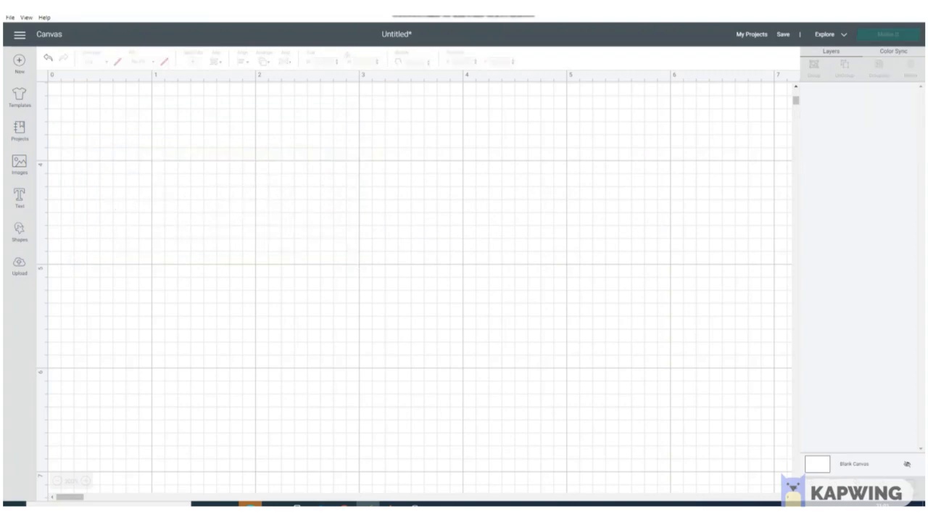
click(20, 265)
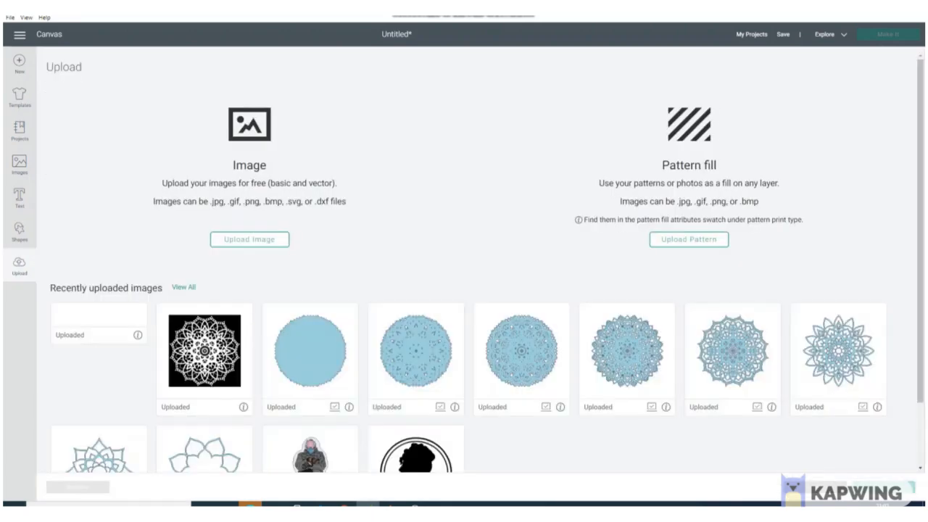
scroll(362, 363, down, 2)
click(348, 405)
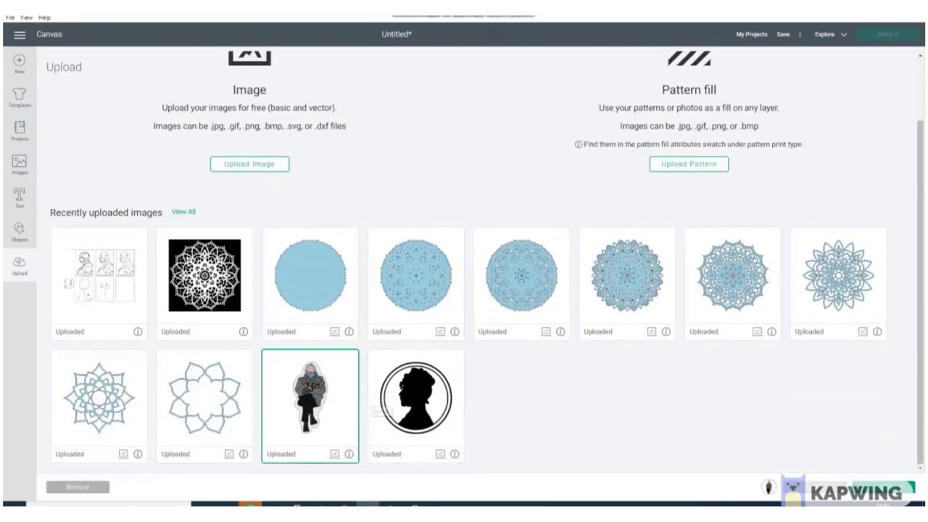
click(883, 487)
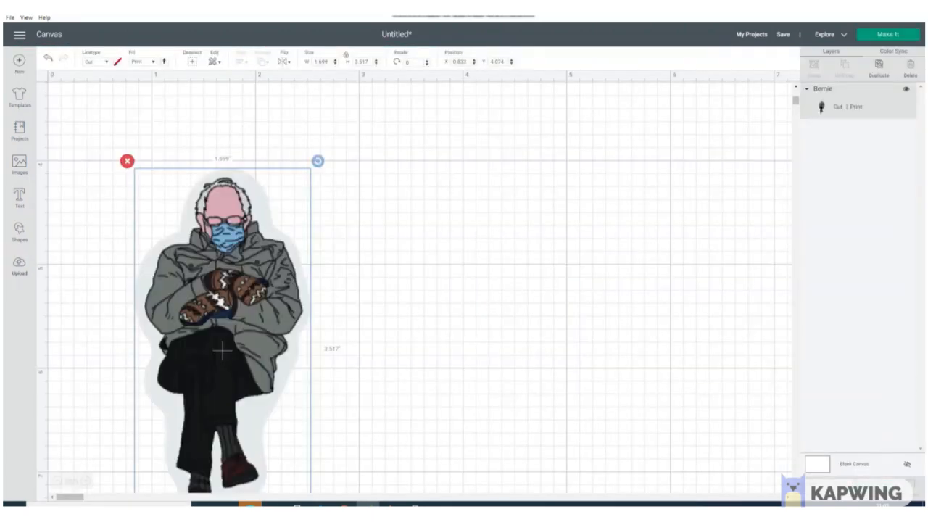
- Insert the uploaded whistledown head silhouette image onto the canvas alongside the Bernie image
click(20, 266)
scroll(463, 326, down, 1)
click(415, 406)
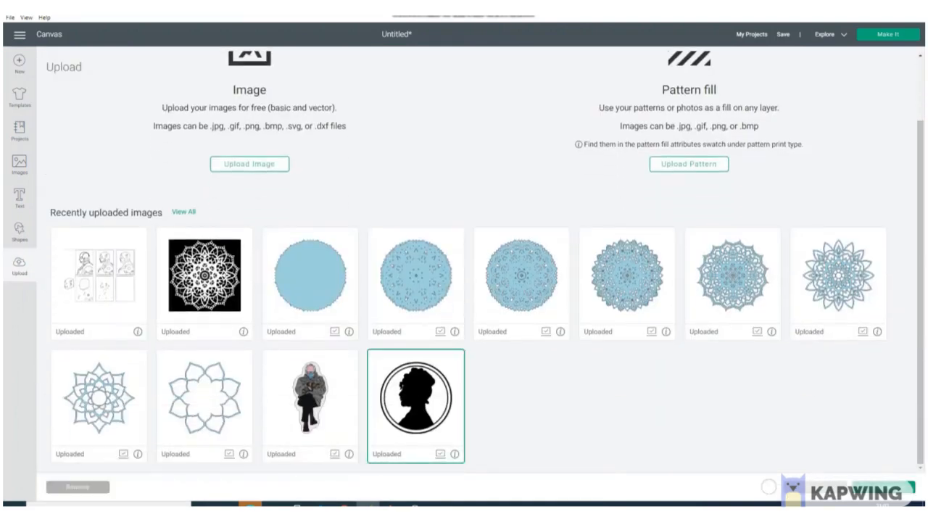
click(882, 487)
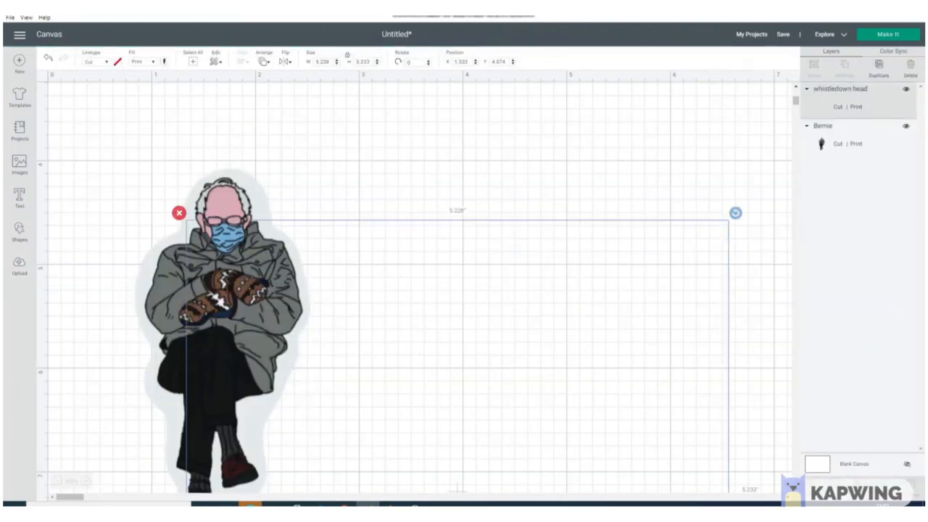
- Shrink the whistledown head silhouette to about 1.71 in wide and place it beside the Bernie image
drag(468, 384, 408, 173)
scroll(408, 172, down, 3)
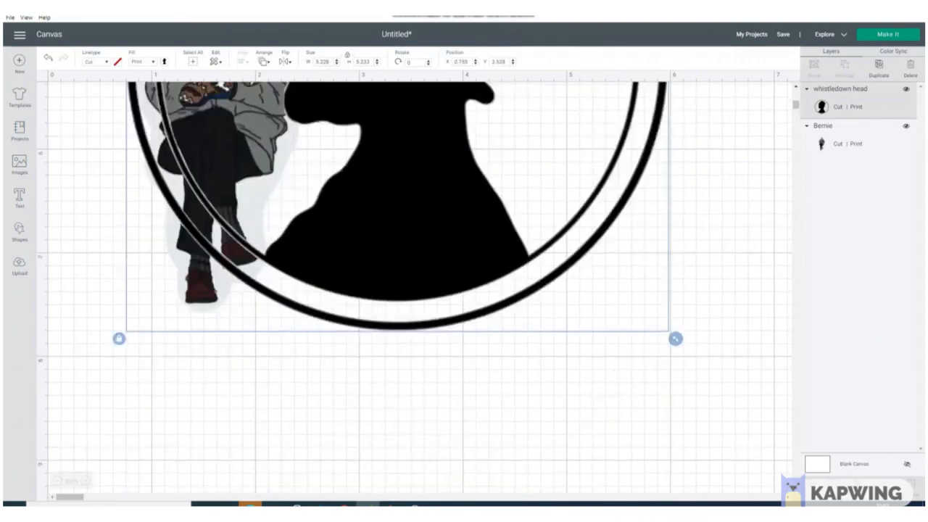
scroll(408, 172, down, 1)
drag(675, 269, 546, 139)
drag(332, 109, 538, 393)
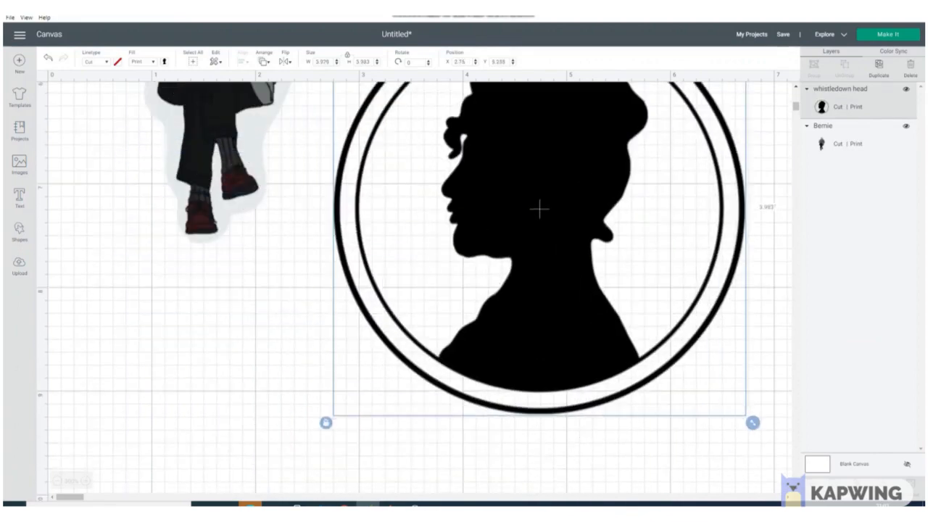
drag(753, 422, 512, 180)
scroll(511, 180, up, 5)
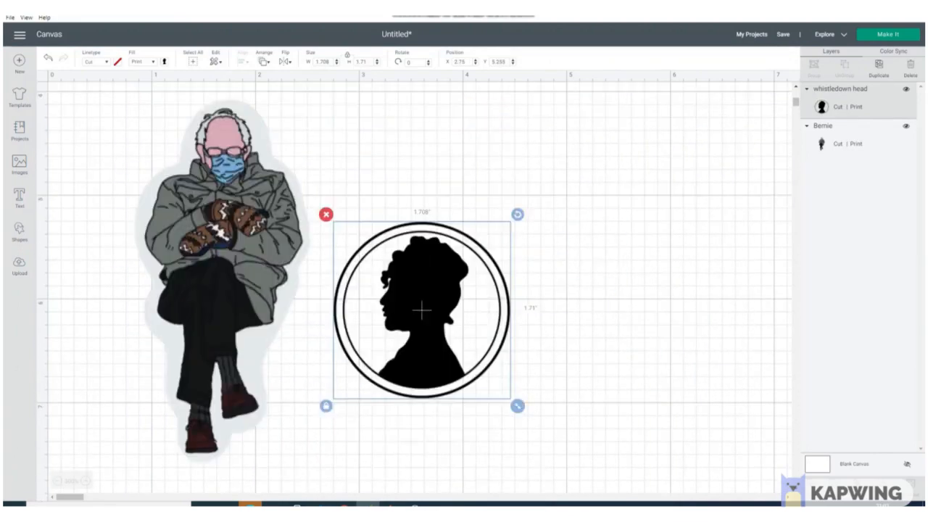
- Shrink the Bernie image to about 1.01 × 2.09 in and move it to the canvas's upper-left corner
drag(226, 347, 198, 230)
scroll(198, 230, down, 1)
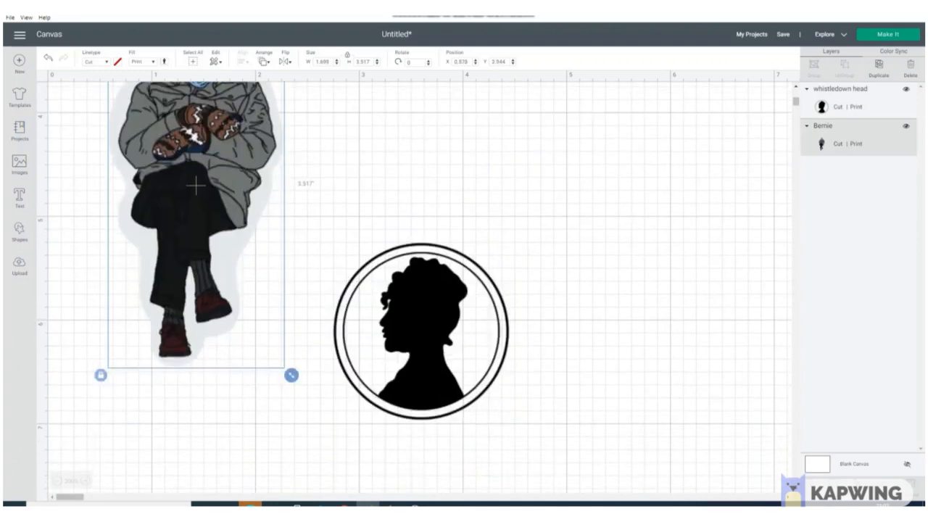
drag(292, 375, 220, 226)
scroll(221, 226, up, 3)
drag(161, 289, 134, 184)
scroll(134, 184, up, 3)
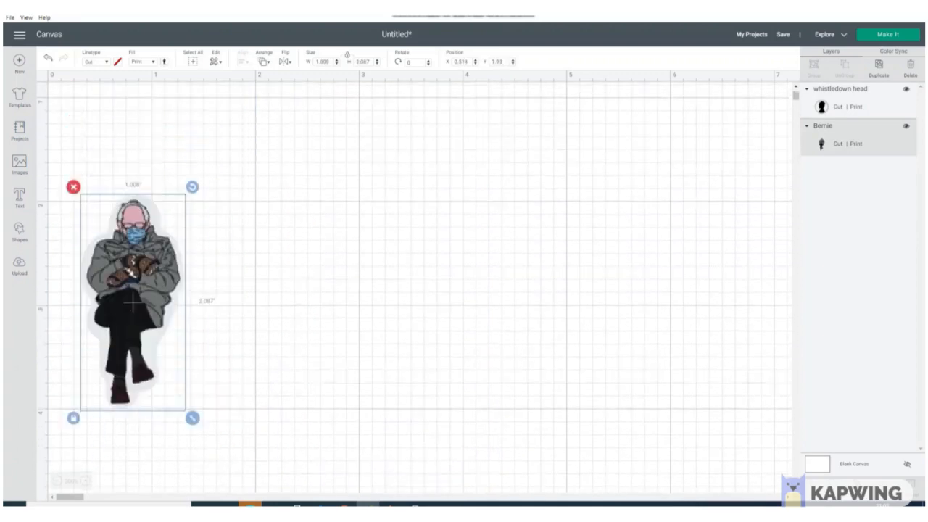
drag(133, 391, 109, 225)
- Move the head silhouette up against Bernie's lower right side and preview the project's mat layout
click(58, 480)
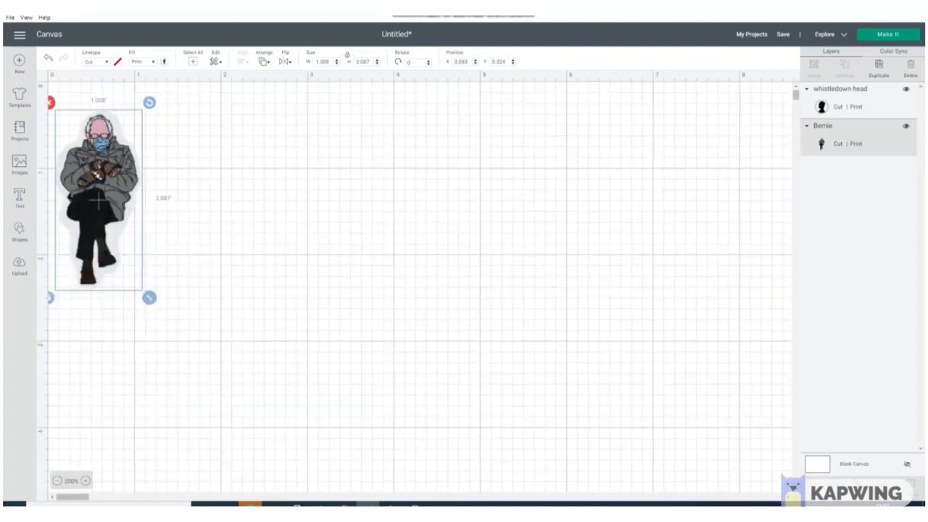
click(57, 481)
click(57, 480)
click(58, 480)
drag(234, 398, 135, 186)
click(250, 210)
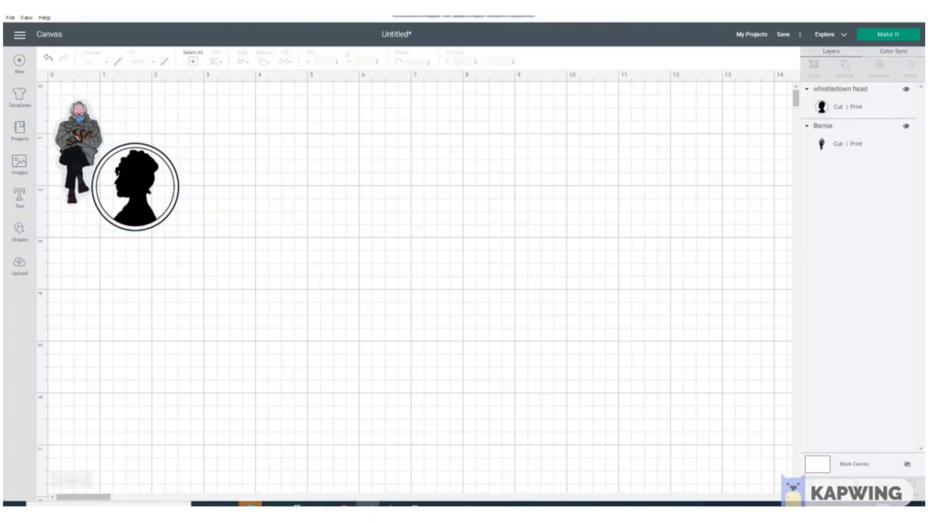
click(888, 35)
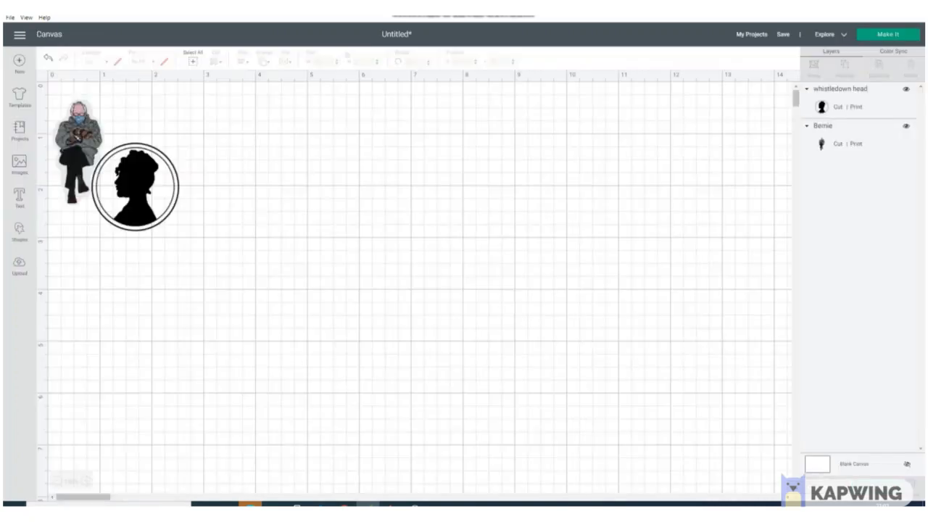
- Attach the Bernie and silhouette images, shift the attached pair slightly down and right, and preview its mat layout
drag(216, 241, 63, 138)
click(857, 484)
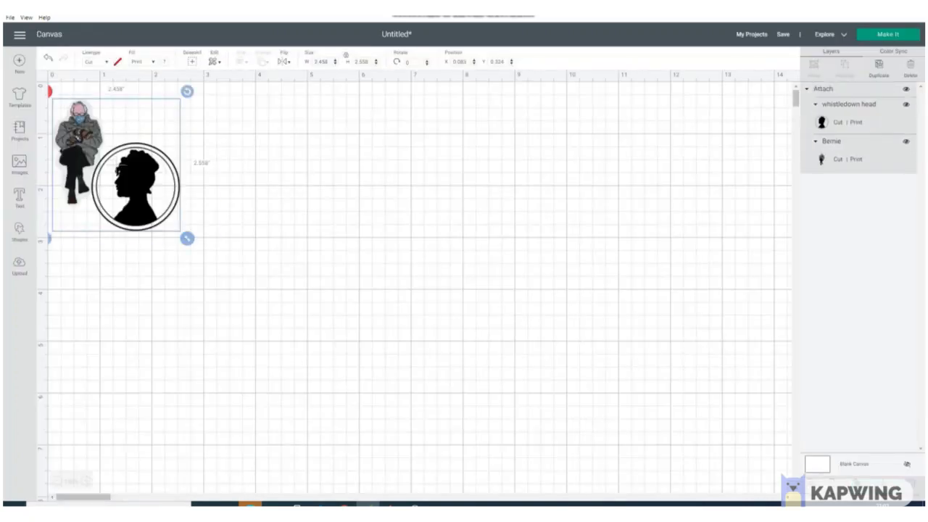
drag(116, 165, 141, 176)
click(204, 279)
click(888, 34)
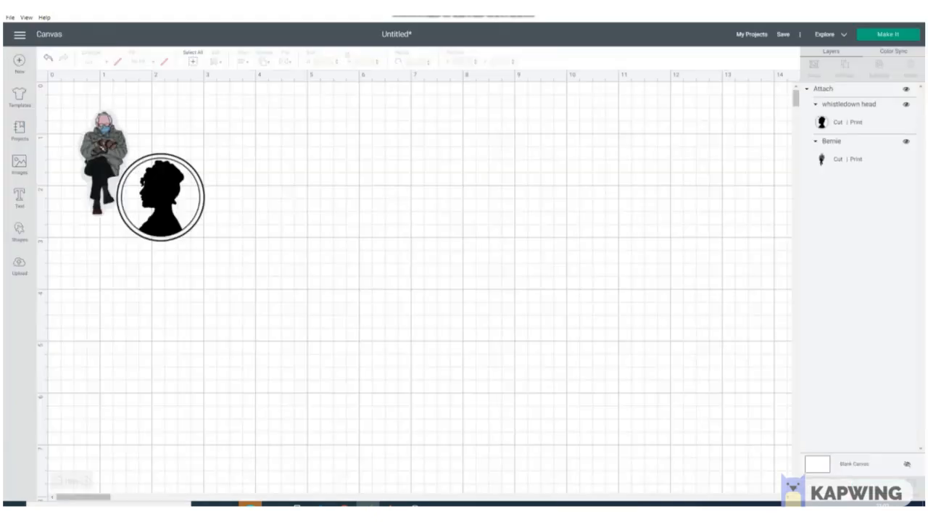
- Detach the Bernie and silhouette images and move the silhouette farther to the right on its own
click(144, 176)
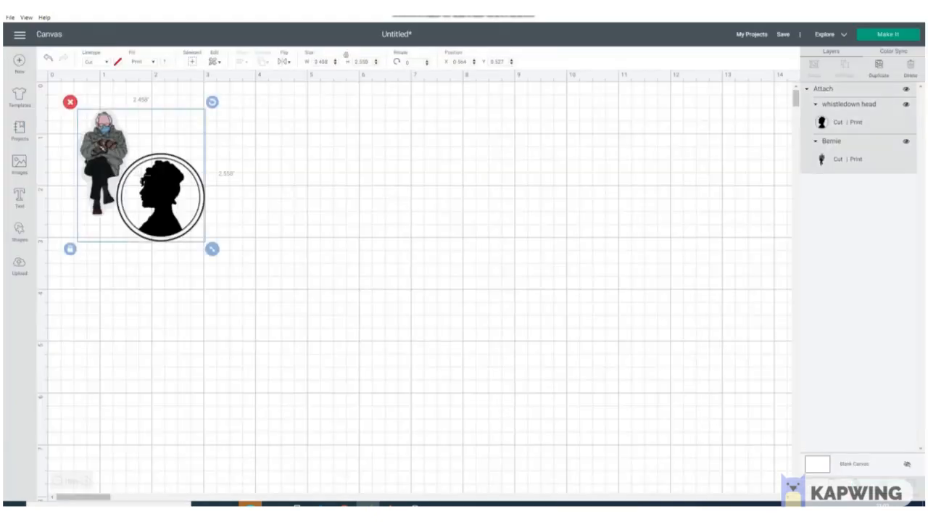
click(857, 487)
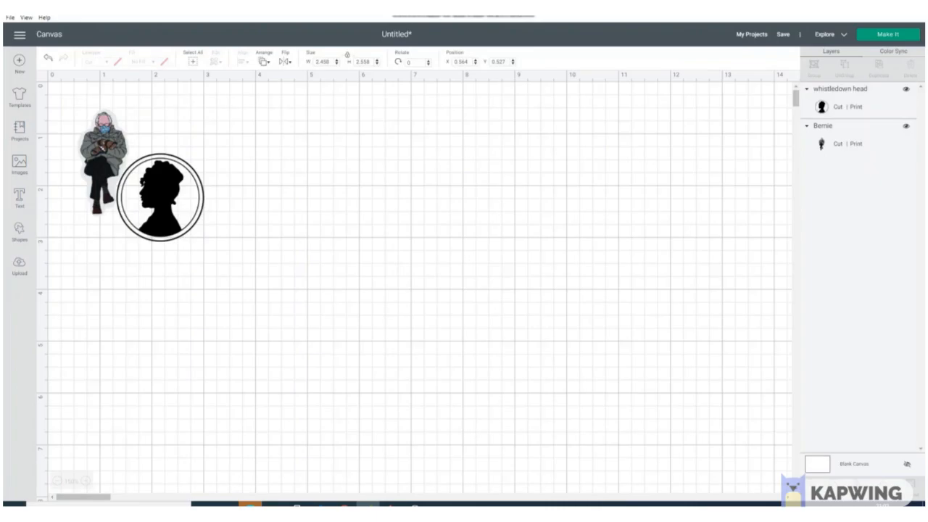
drag(160, 197, 232, 211)
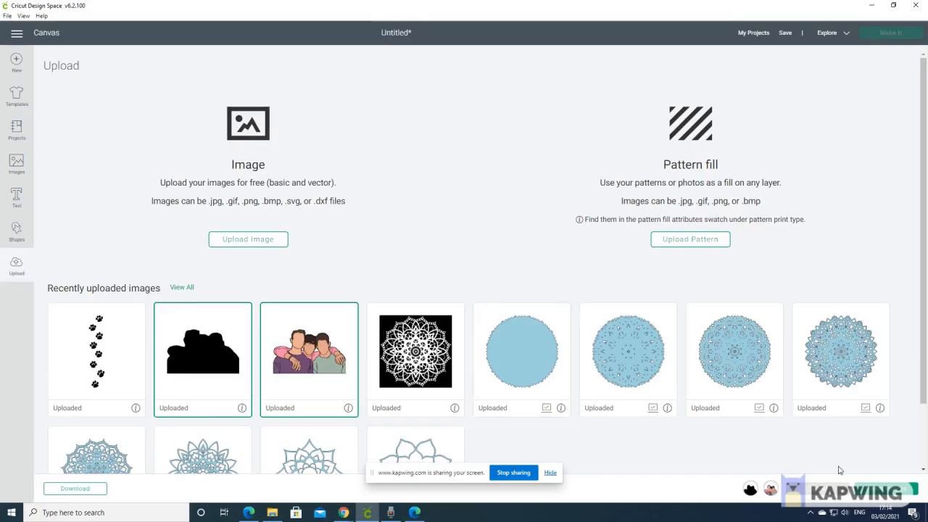
- Insert the uploaded Jonas Sketch and black Jonas SVG 2 silhouette and offset them on the canvas
click(889, 493)
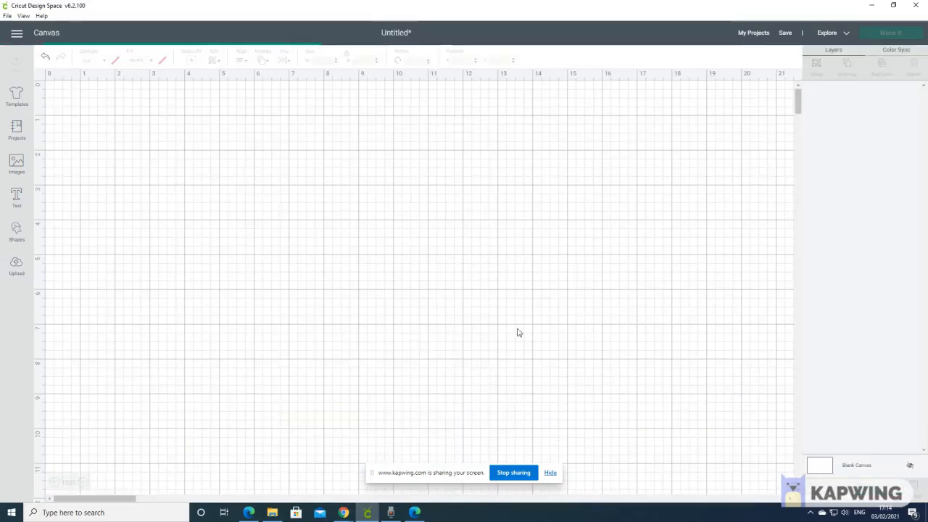
drag(370, 313, 393, 277)
click(545, 256)
click(229, 217)
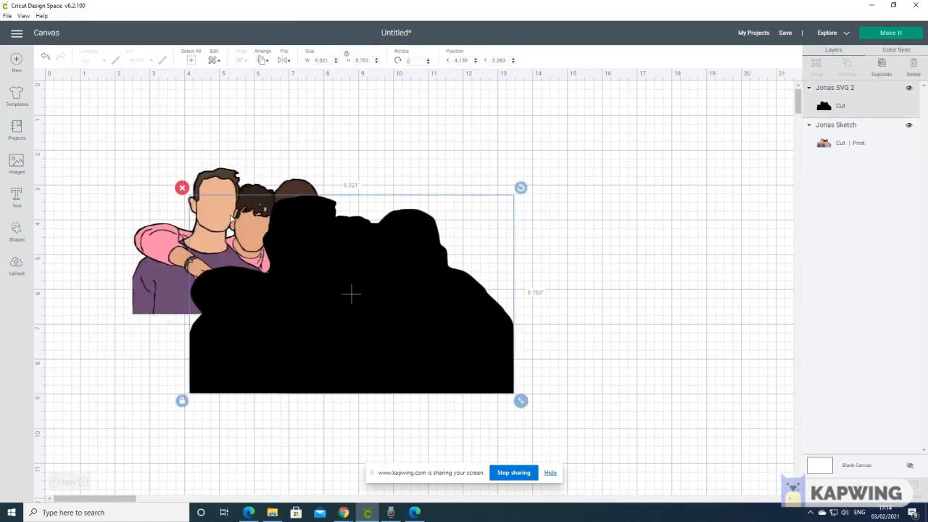
- Move the black Jonas SVG 2 silhouette one level backward and place the Jonas Sketch over it
right_click(232, 216)
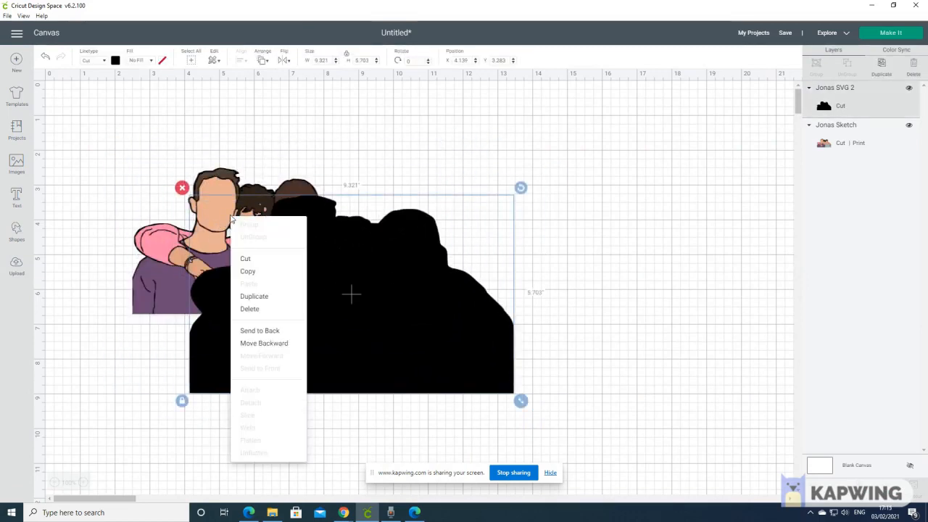
click(288, 344)
drag(278, 266, 370, 311)
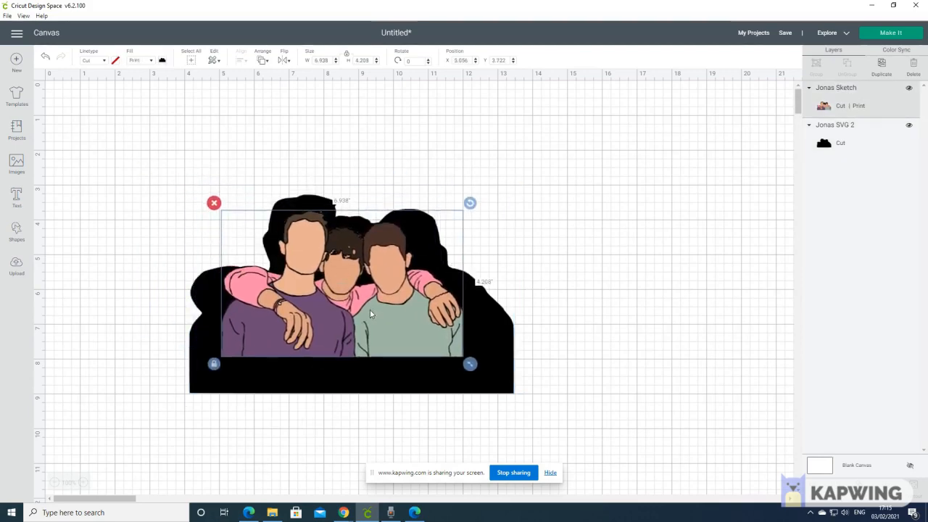
- Change the Jonas SVG 2 silhouette's material colour to white
click(505, 339)
click(116, 61)
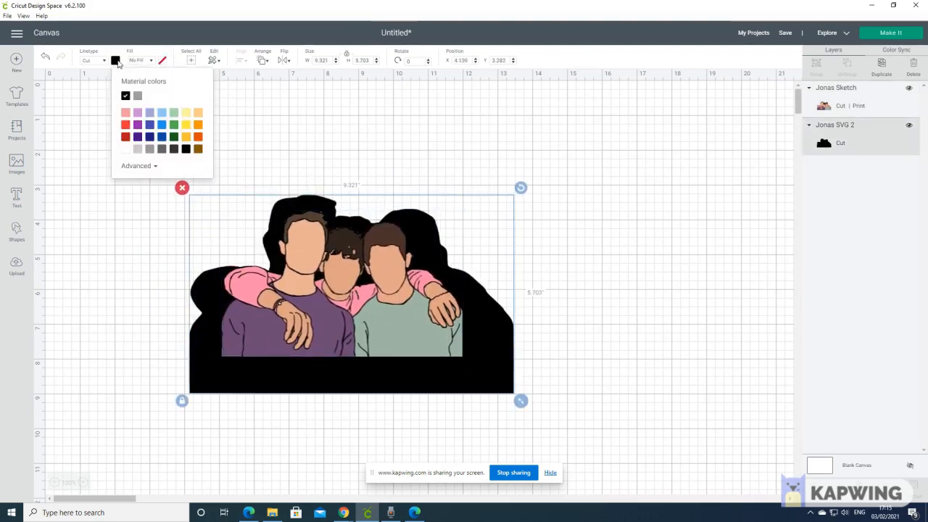
click(125, 151)
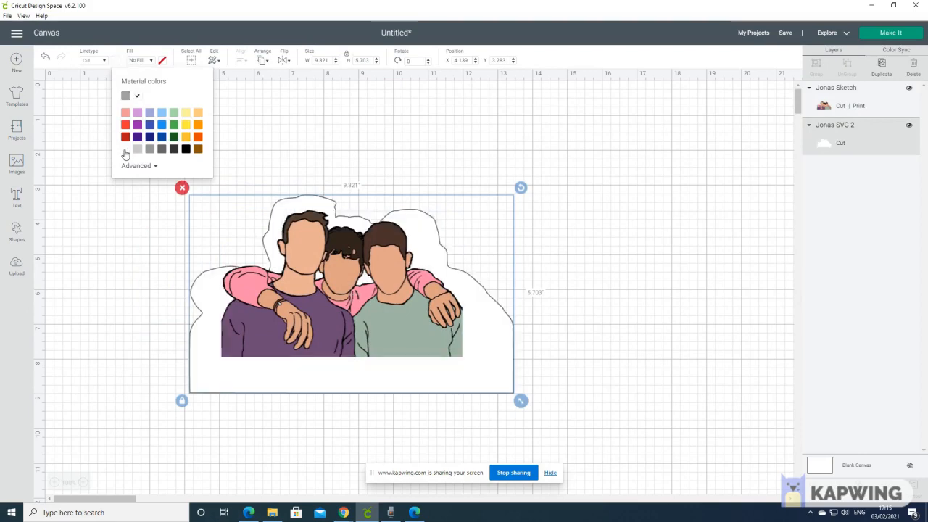
- Enlarge the Jonas Sketch to about 8.62 × 5.23 in and centre it within the white silhouette's outline
click(363, 313)
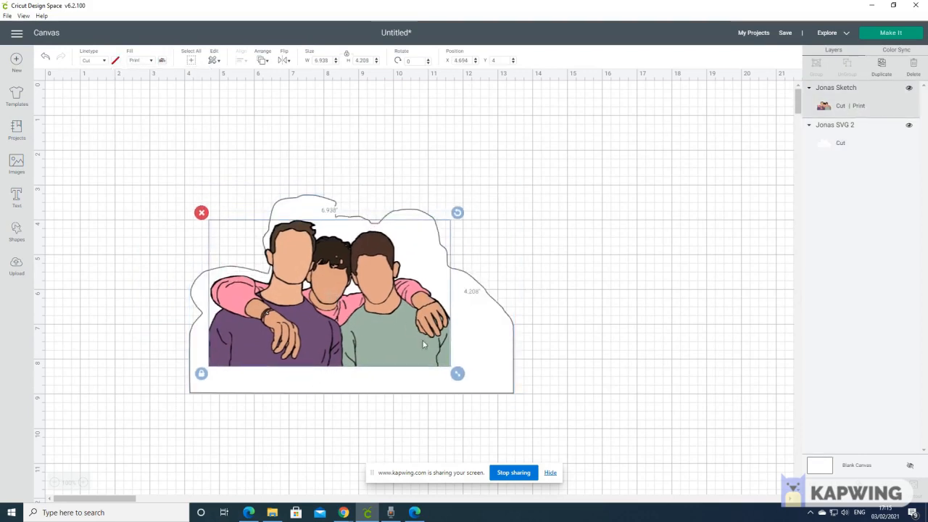
mouse_move(460, 371)
mouse_down()
mouse_move(497, 386)
mouse_move(503, 400)
mouse_up()
mouse_move(426, 351)
mouse_down()
mouse_move(431, 342)
mouse_move(420, 338)
mouse_up()
drag(499, 388, 508, 392)
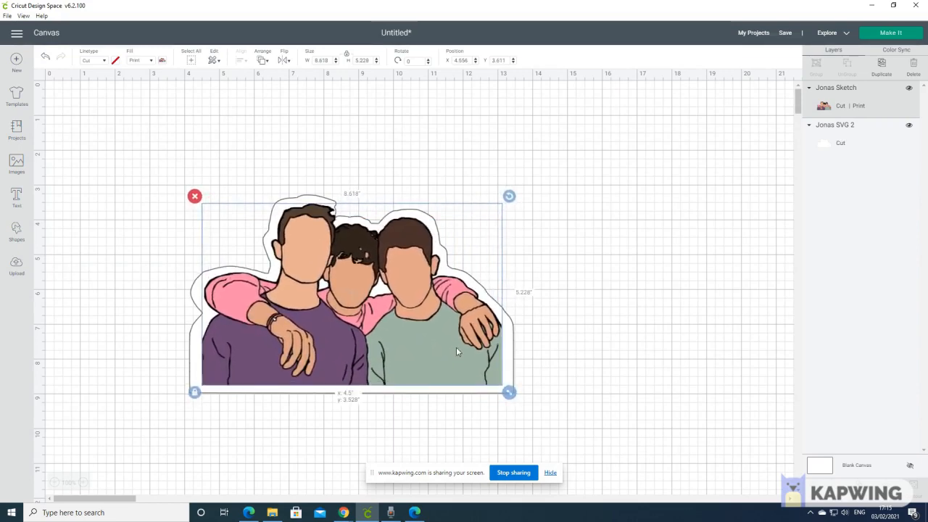
- Flatten the sketch and white silhouette into one image, then shrink it to about 4.46 × 2.73 in near the canvas's upper-left corner
click(615, 361)
drag(588, 399, 384, 292)
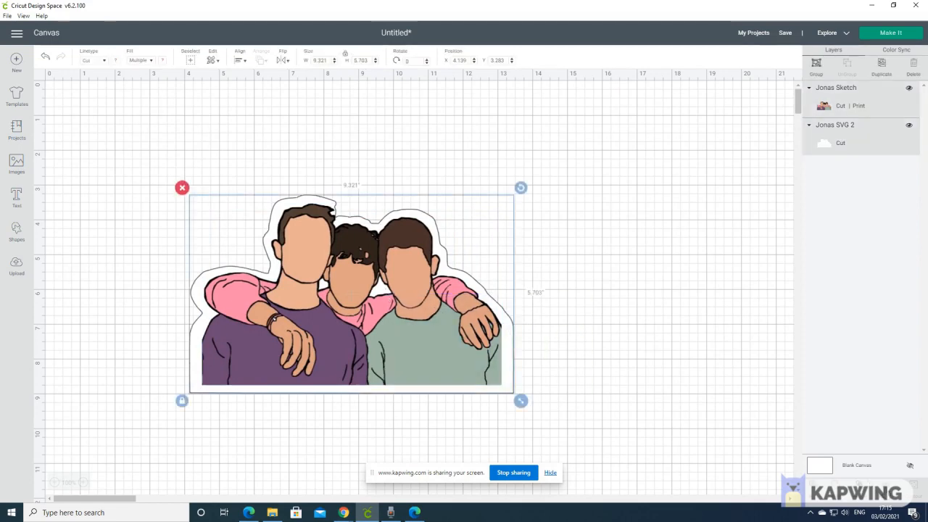
click(885, 492)
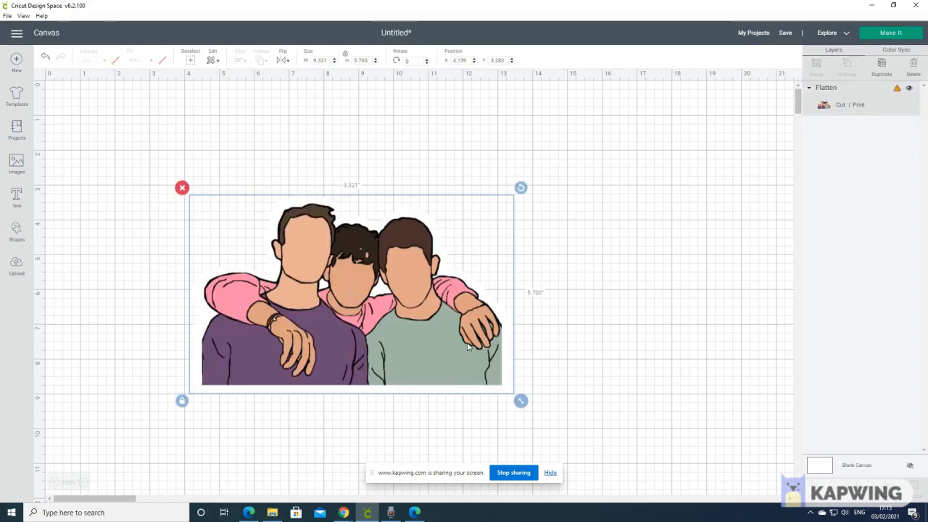
drag(470, 347, 358, 254)
drag(406, 309, 240, 208)
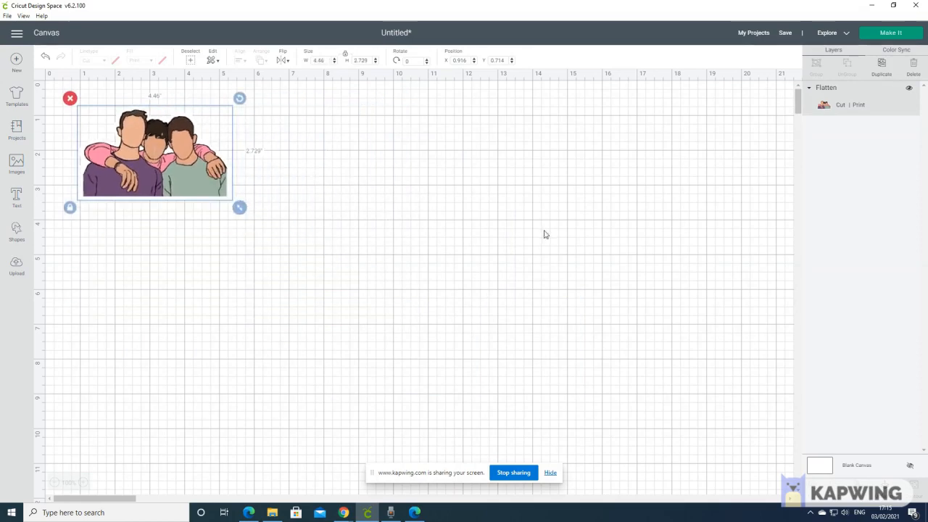